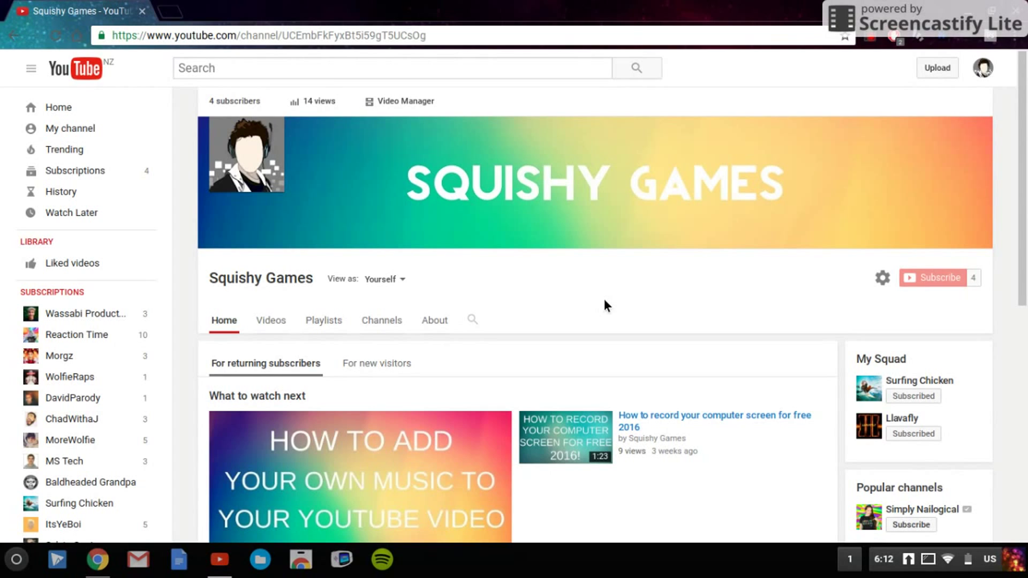
# Search Google for 'chrome web store' in a new tab and open the Web Store's Extensions page.
pyautogui.click(169, 13)
pyautogui.write('ch')
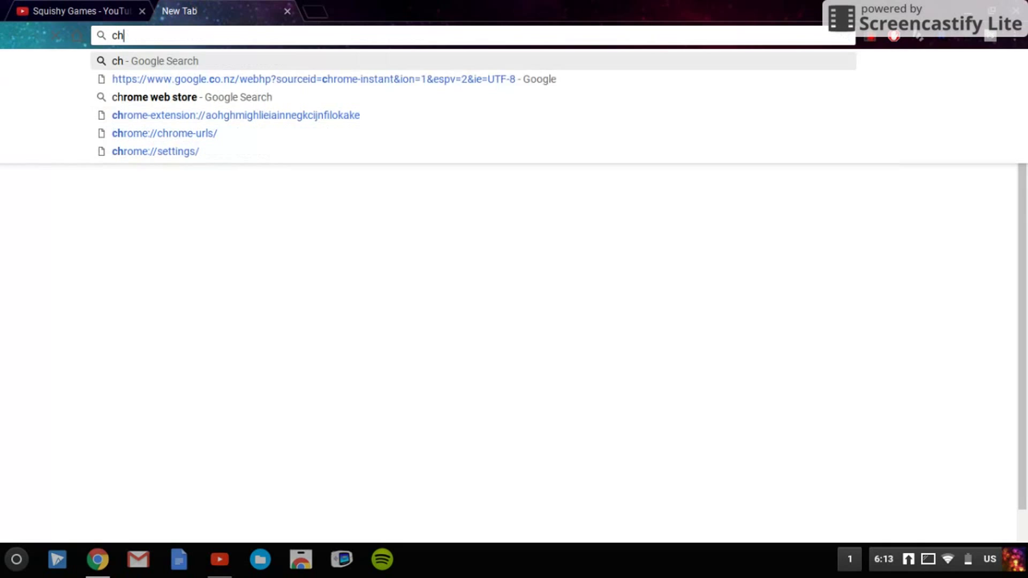
pyautogui.write('rome web st')
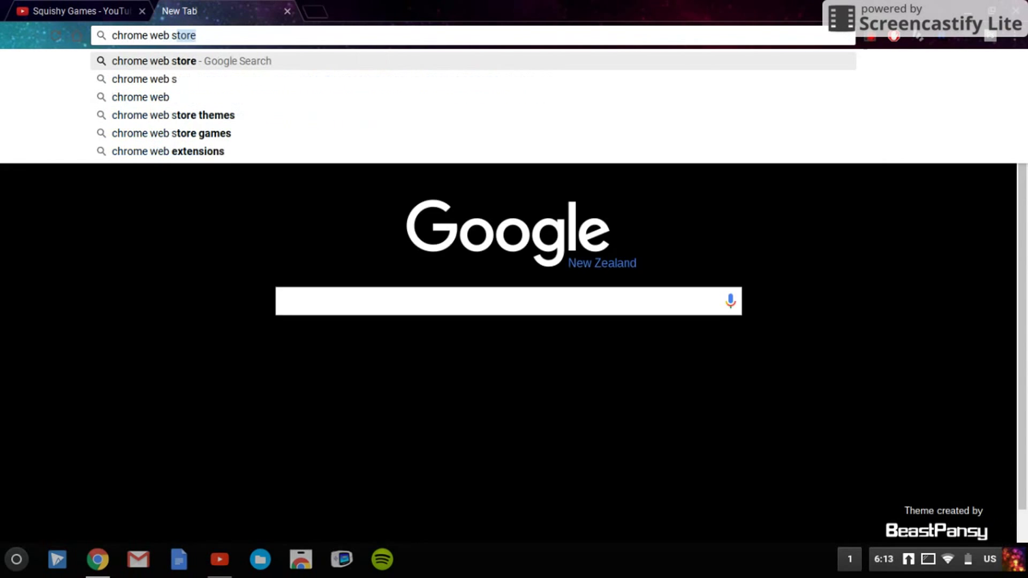
pyautogui.press('Return')
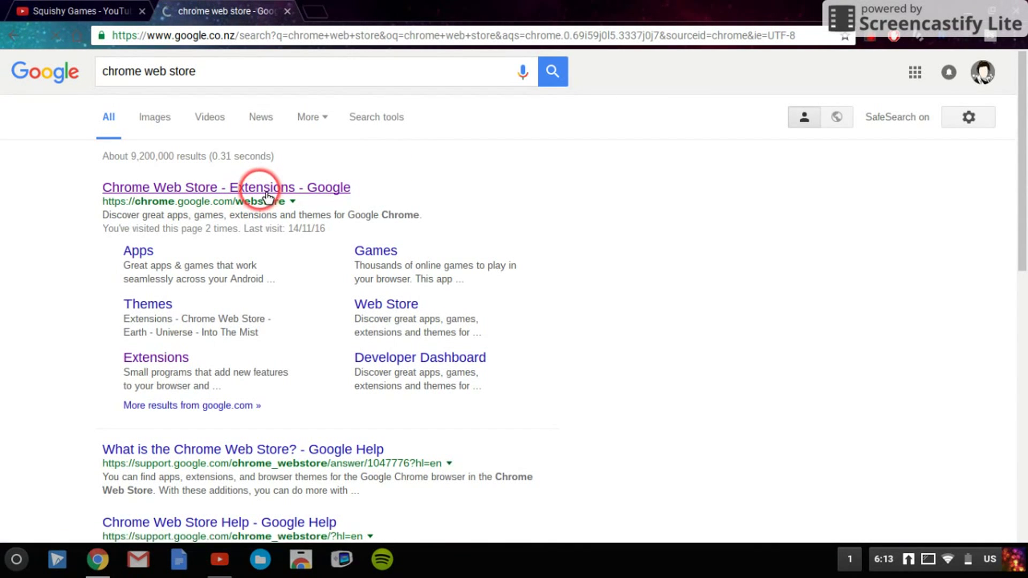
pyautogui.click(267, 198)
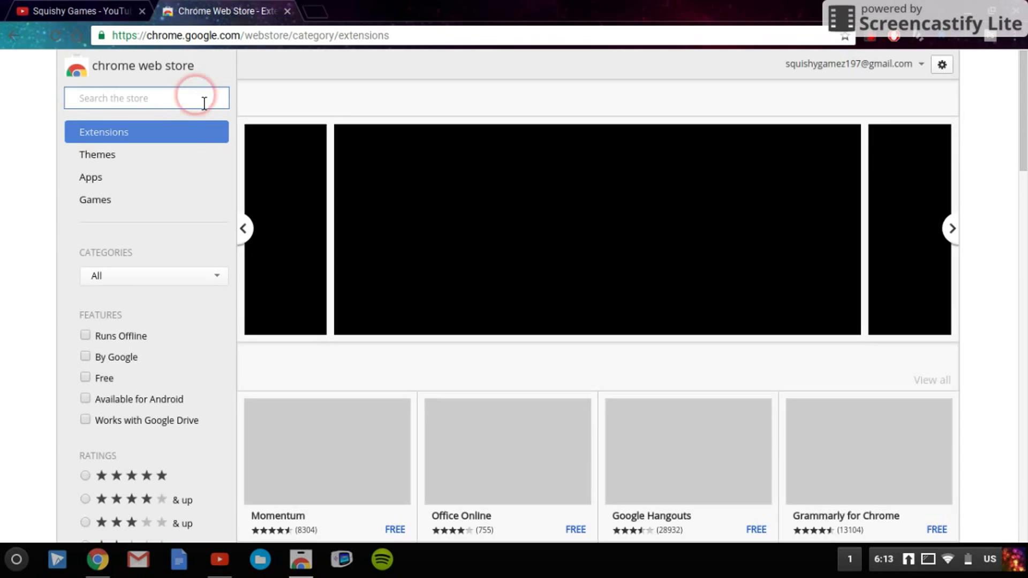
# Search the Chrome Web Store for 'twerk'.
pyautogui.click(204, 103)
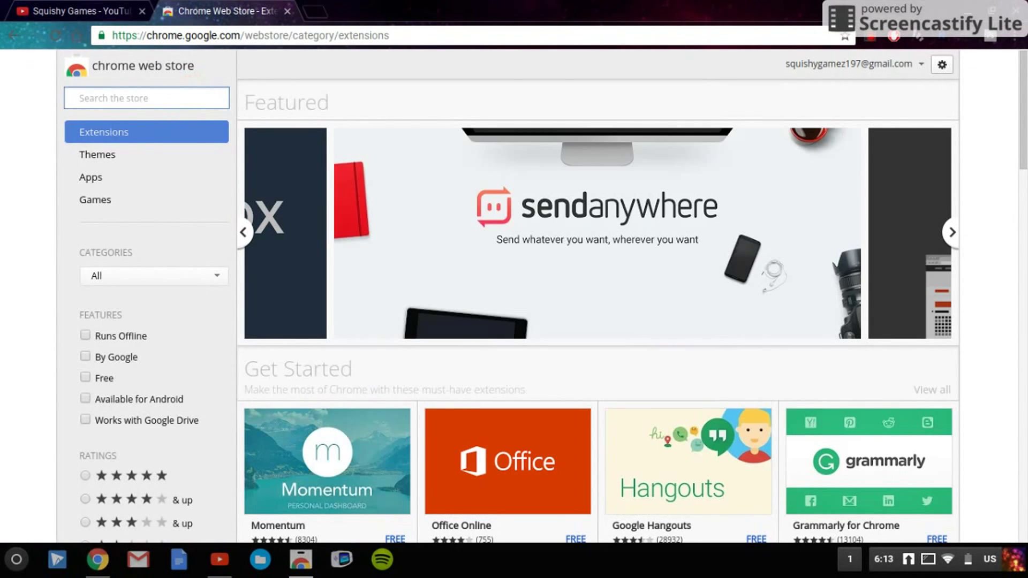
pyautogui.write('twerk')
pyautogui.press('Return')
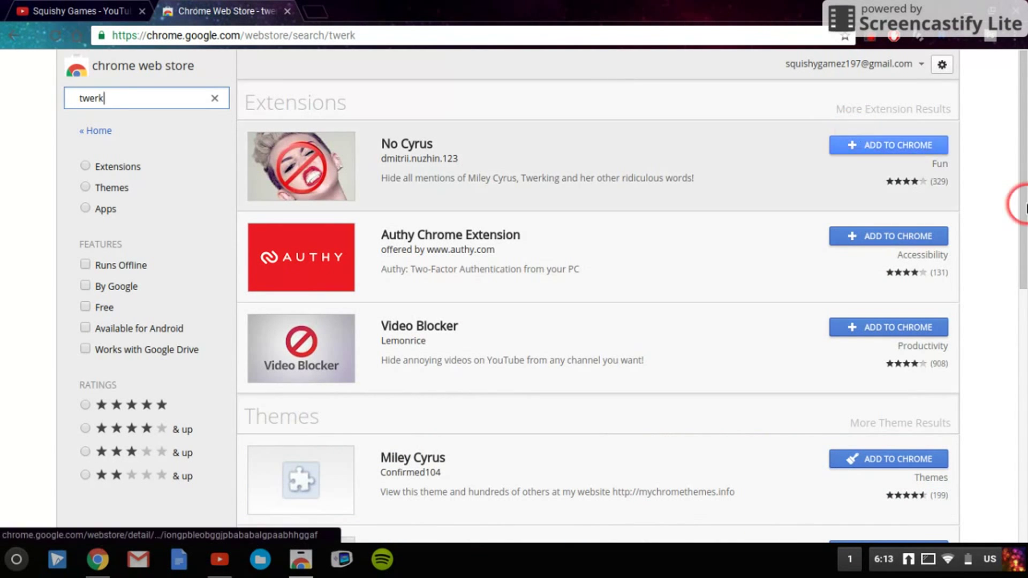
pyautogui.scroll(-9, 984, 212)
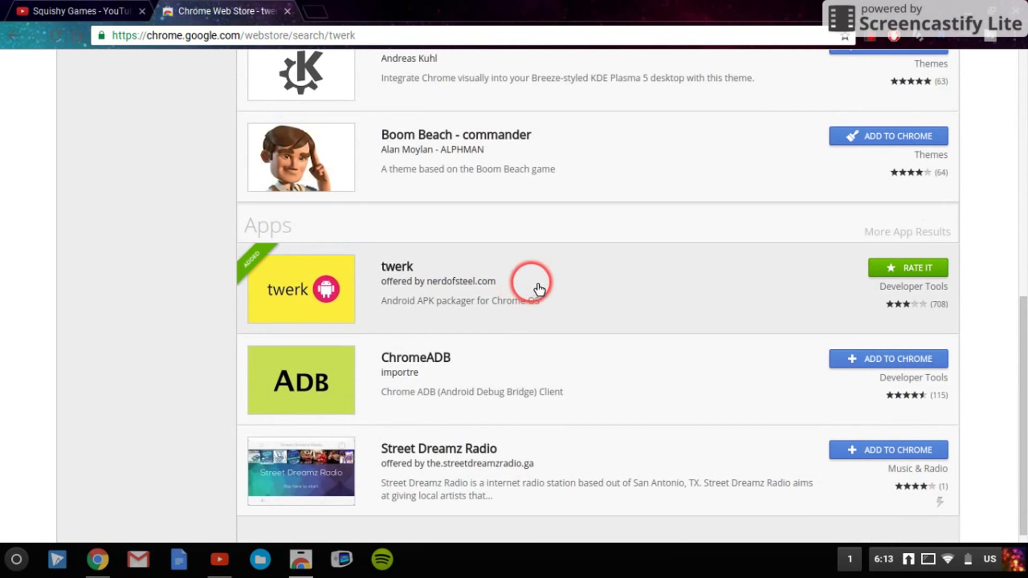
# Confirm the twerk APK packager listing shows as already added, then return to the top of the results.
pyautogui.click(547, 283)
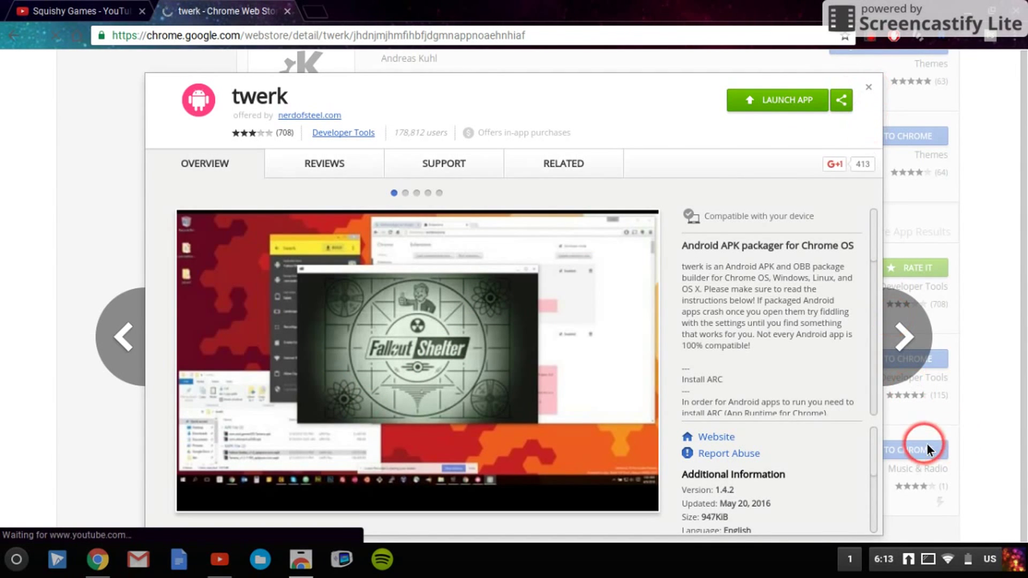
pyautogui.click(869, 86)
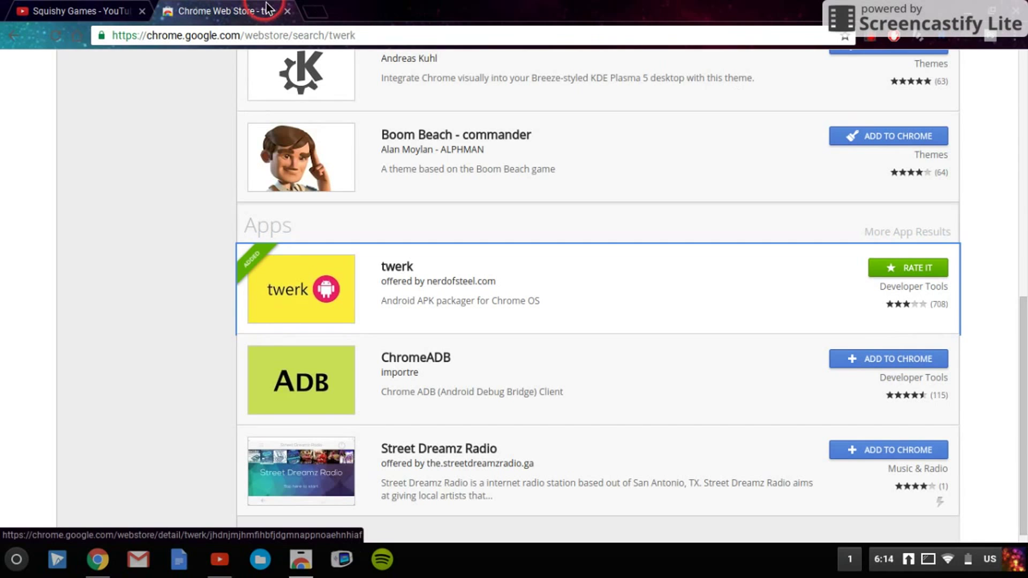
pyautogui.click(333, 10)
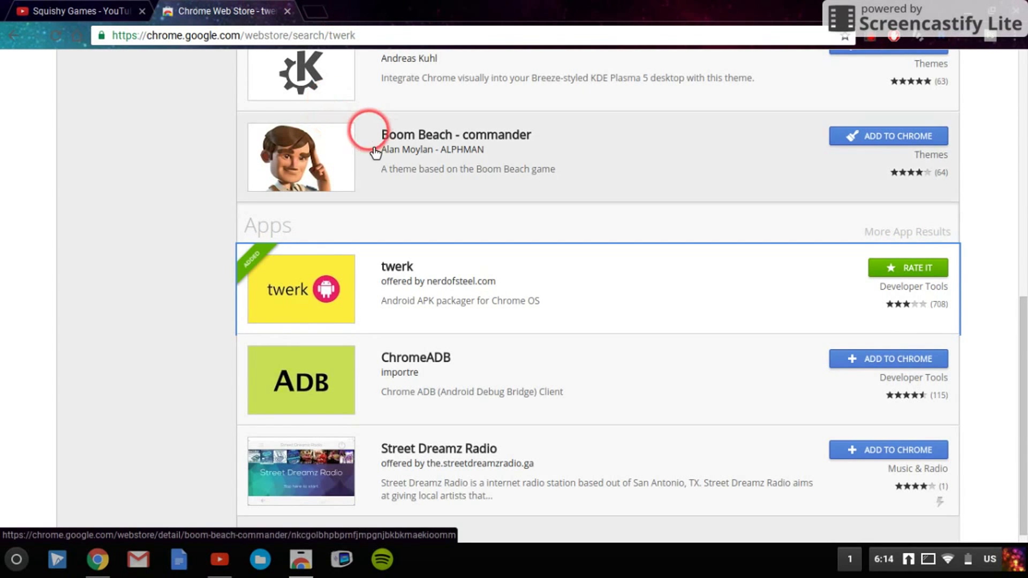
pyautogui.scroll(10, 155, 347)
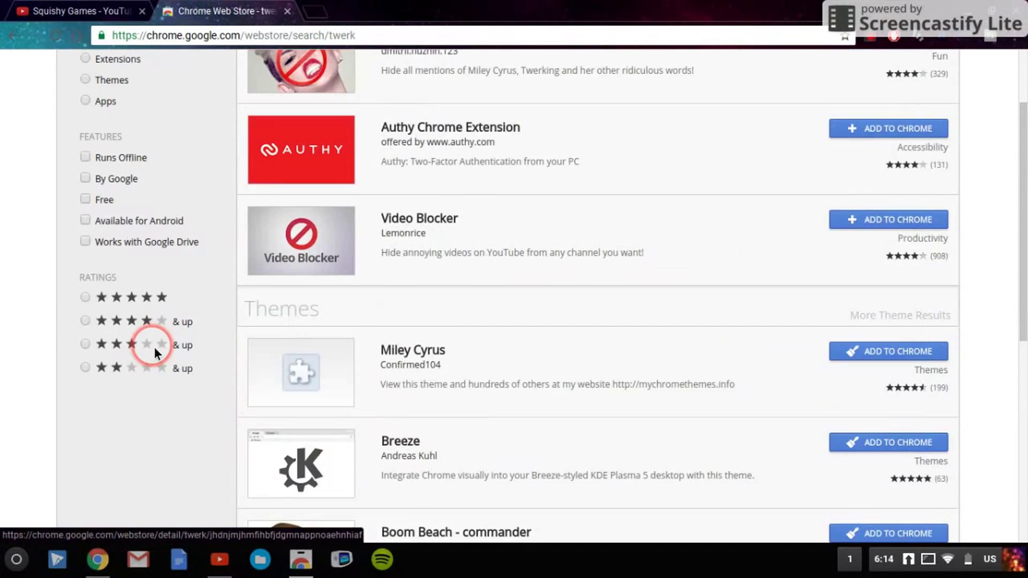
# Browse the second page of installed apps in the Chrome OS launcher to find twerk.
pyautogui.click(16, 560)
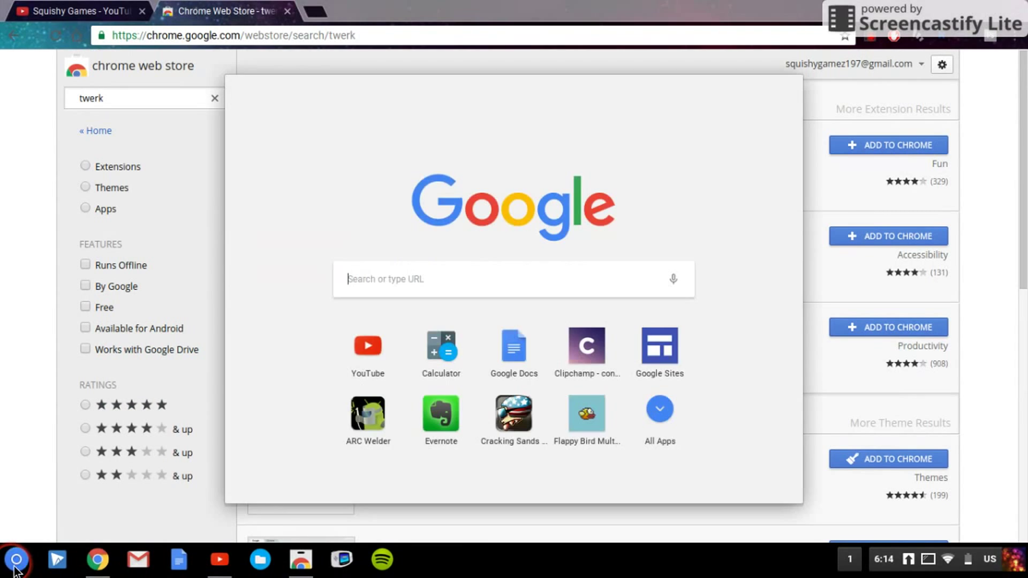
pyautogui.click(661, 410)
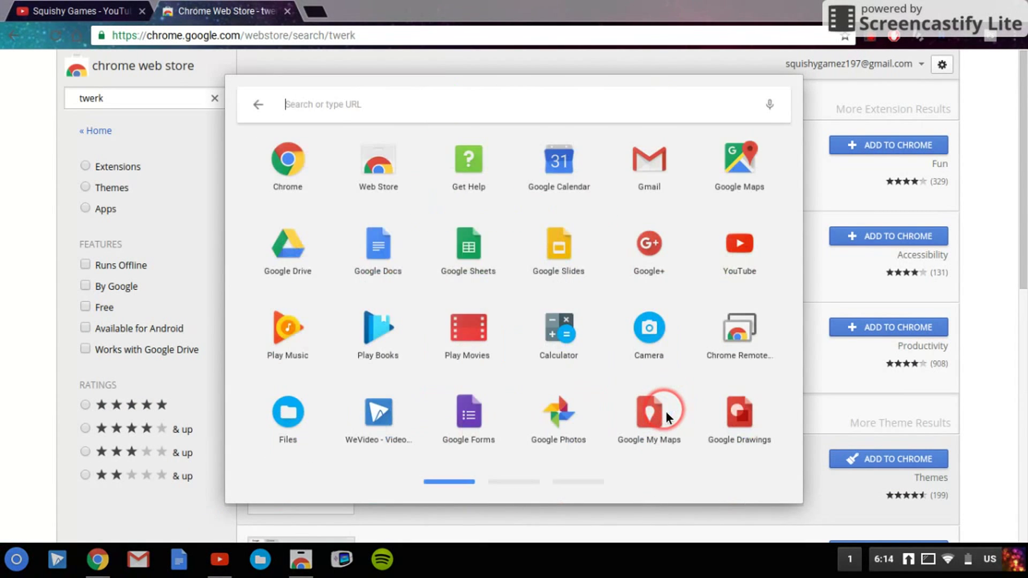
pyautogui.click(534, 482)
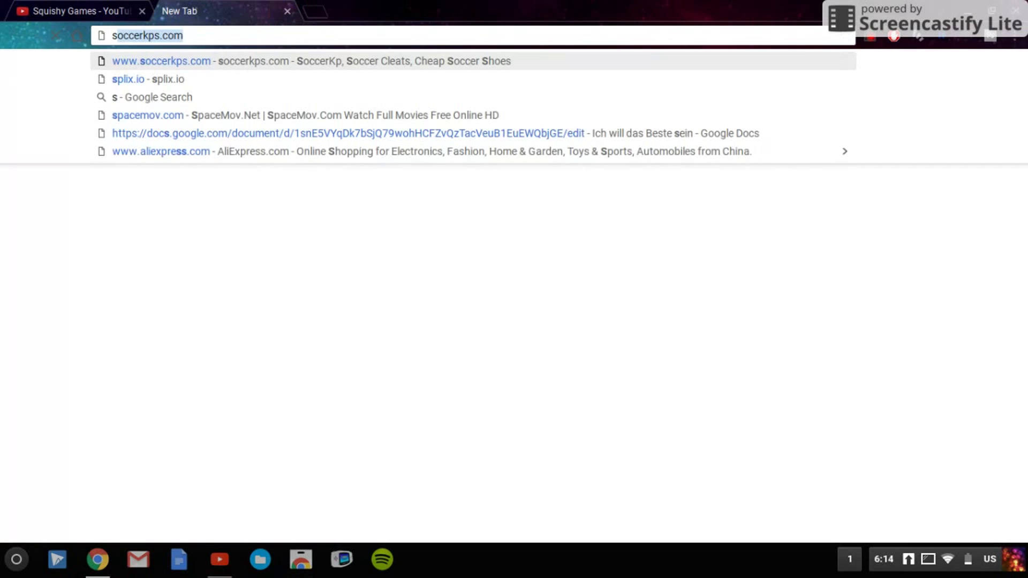
# Search 'steam apk', open Steam's Google Play page and select its full address.
pyautogui.write('m apk')
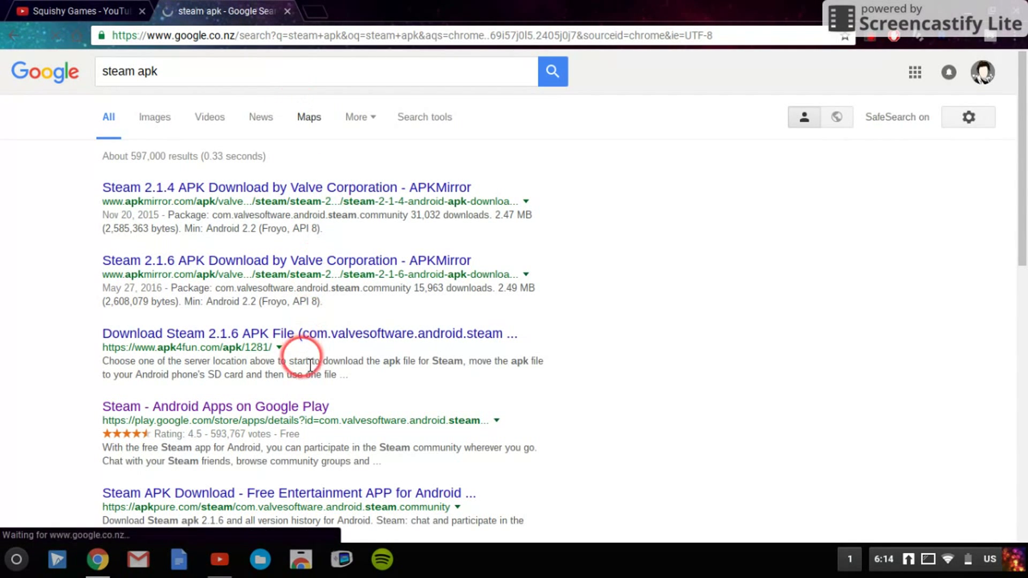
pyautogui.click(287, 406)
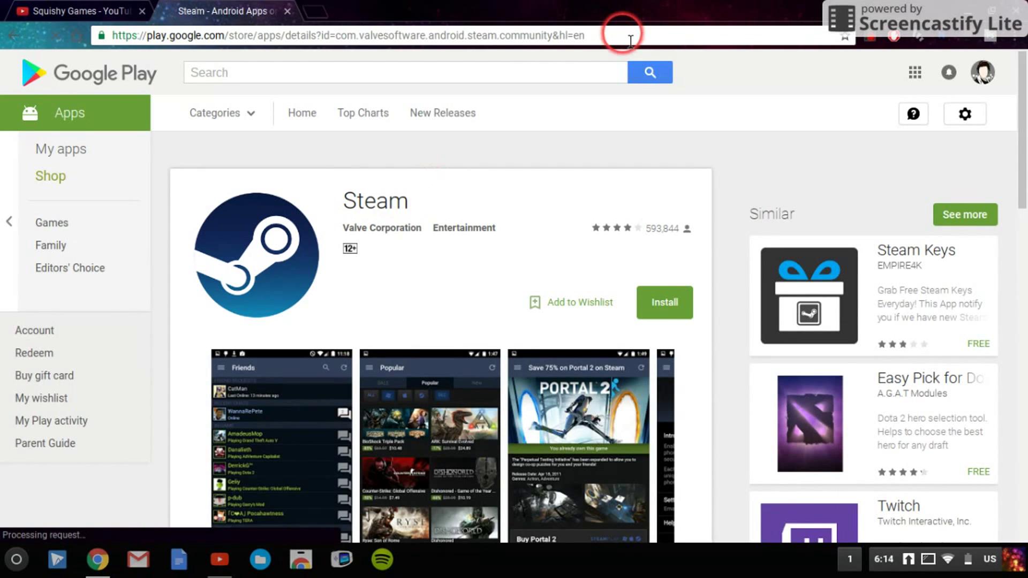
pyautogui.moveTo(630, 41); pyautogui.dragTo(86, 49)
pyautogui.hotkey('ctrl', 'c')
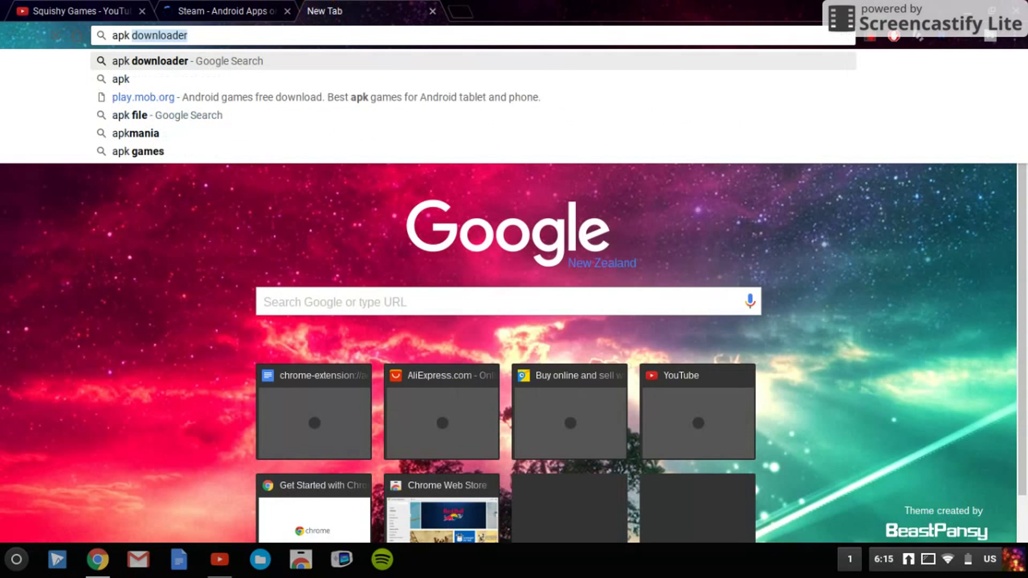
# Search Google for 'apk downloader' and open the Evozi APK Downloader page.
pyautogui.write('down')
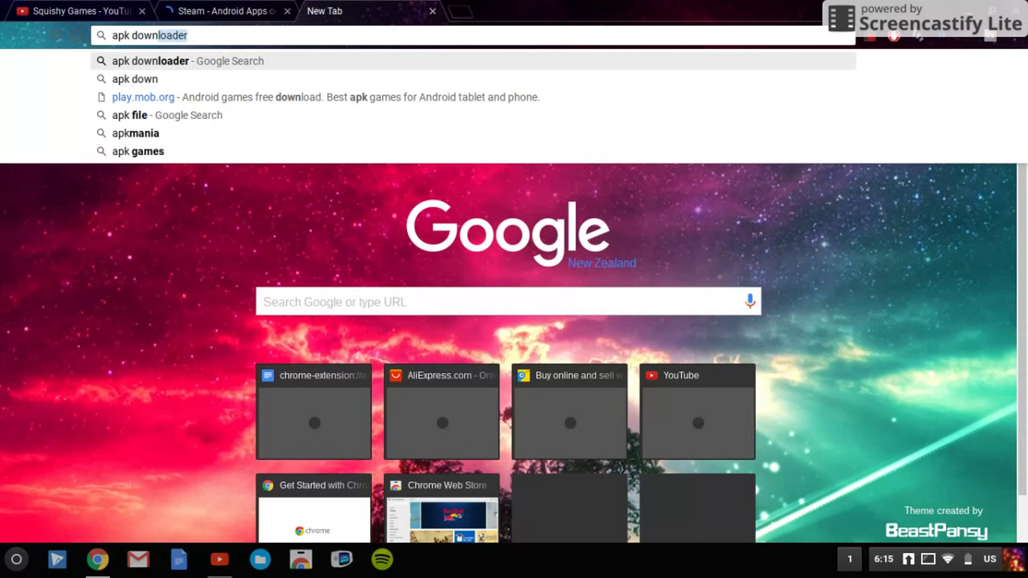
pyautogui.write('loa')
pyautogui.press('Return')
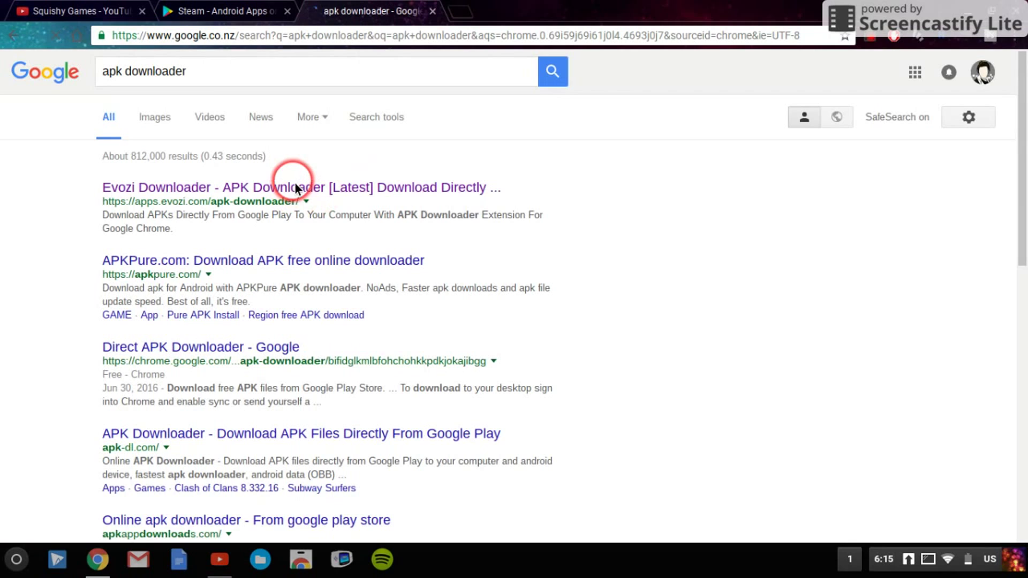
pyautogui.click(295, 190)
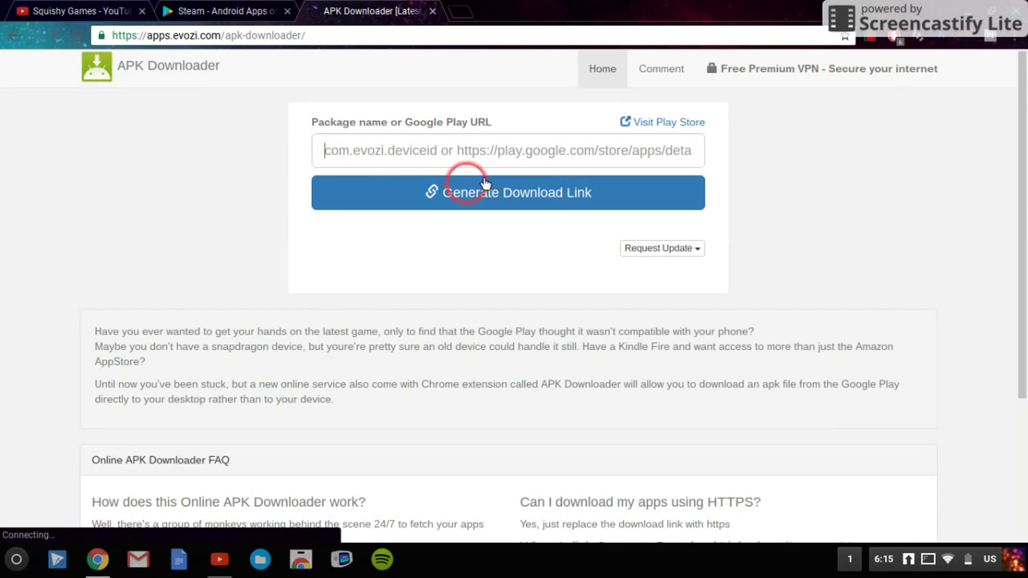
# Paste Steam's Google Play address into the package field and generate the download link.
pyautogui.click(407, 167)
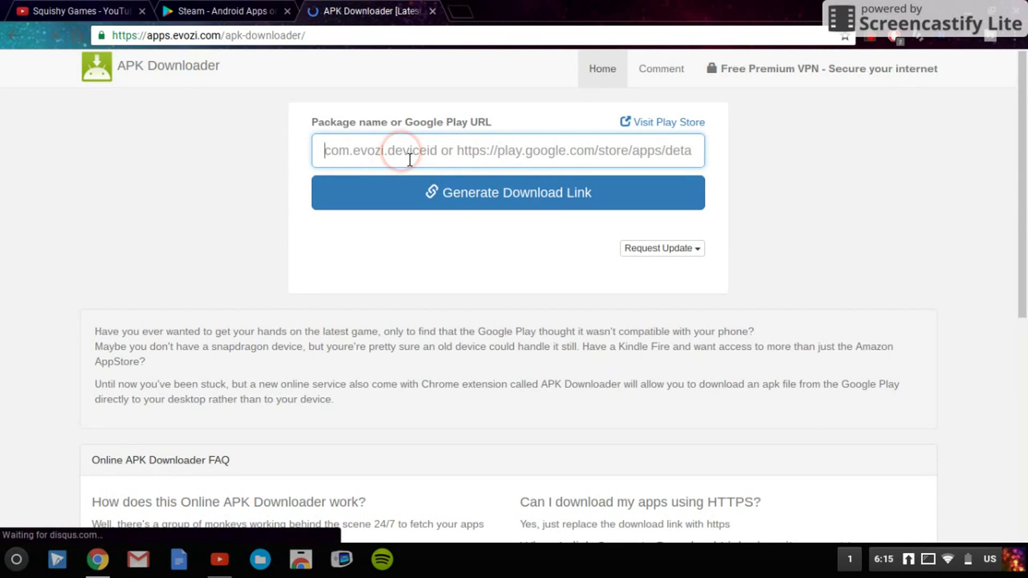
pyautogui.hotkey('ctrl', 'v')
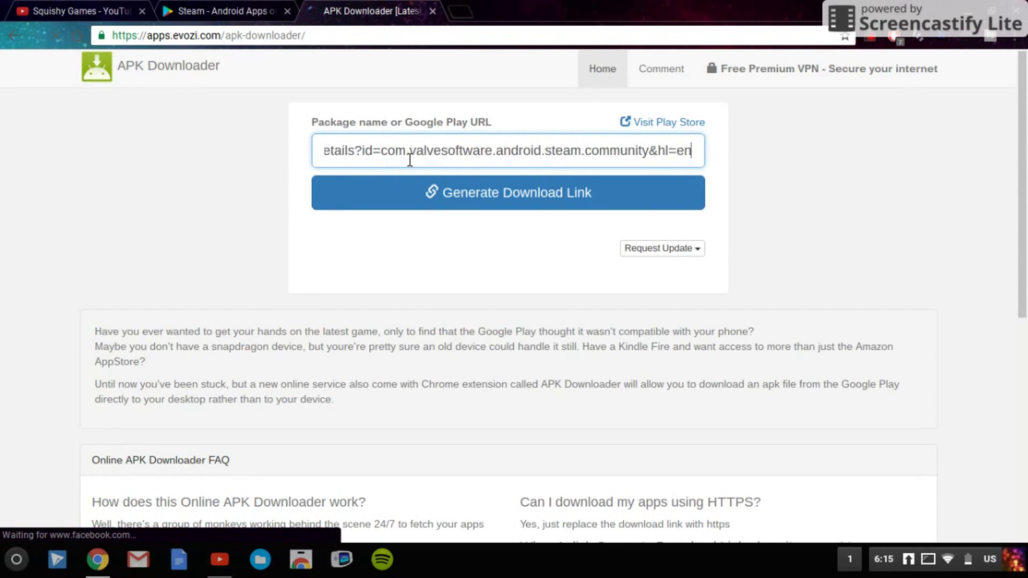
pyautogui.click(432, 214)
pyautogui.click(440, 194)
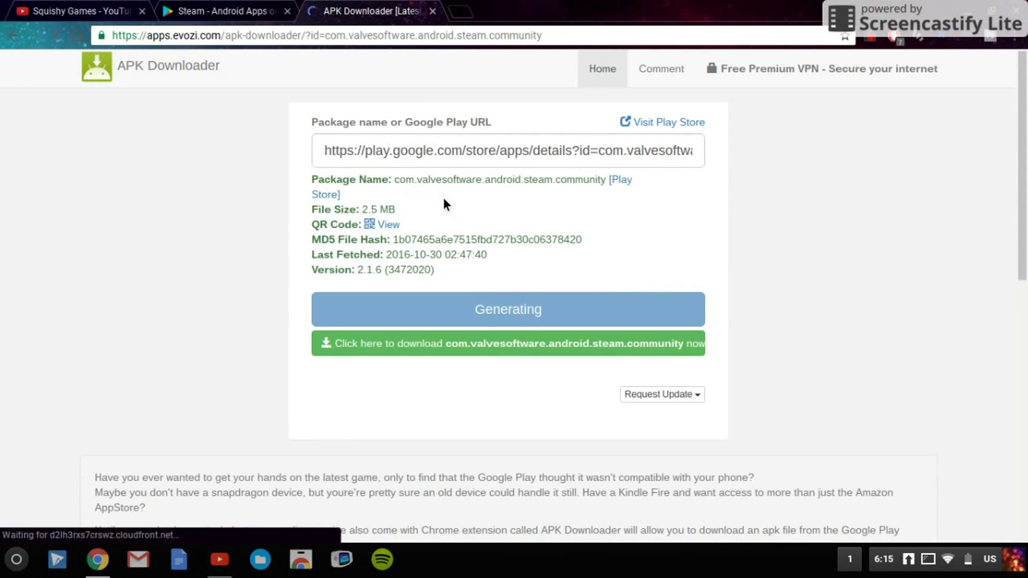
# Download the 2.5 MB com.valvesoftware.android.steam.community.apk file.
pyautogui.click(474, 249)
pyautogui.click(622, 240)
pyautogui.click(420, 177)
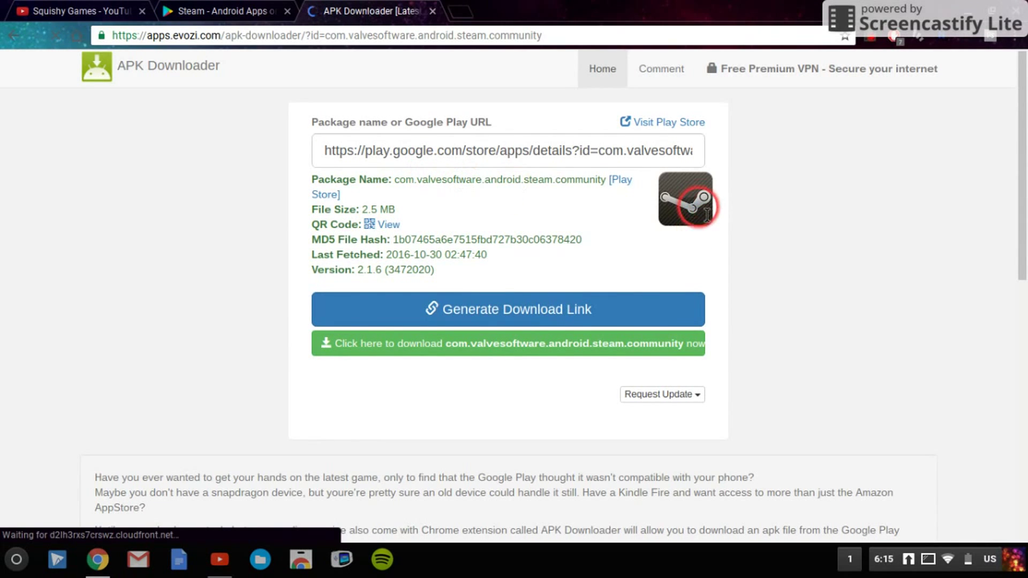
pyautogui.click(625, 349)
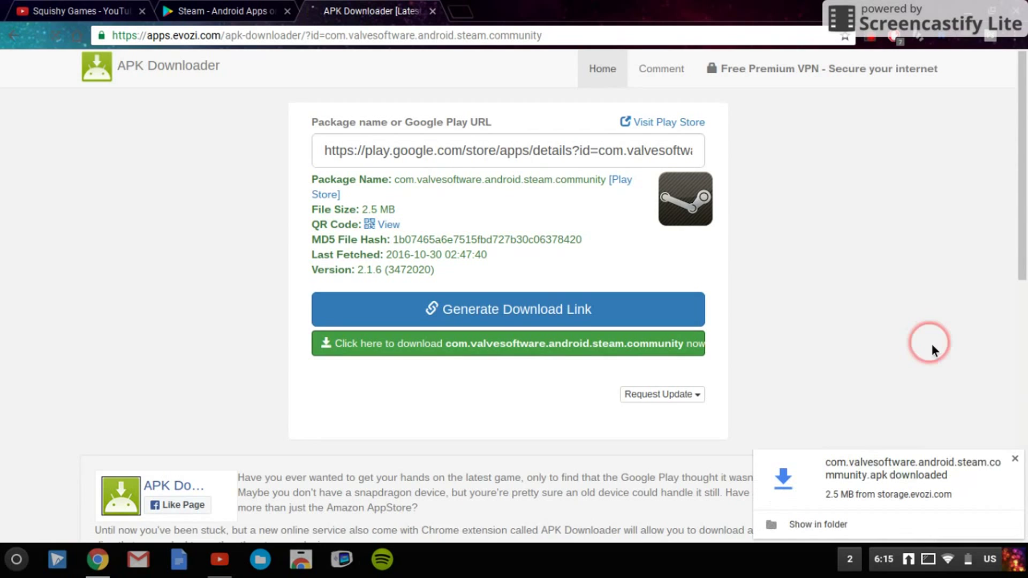
pyautogui.click(1014, 459)
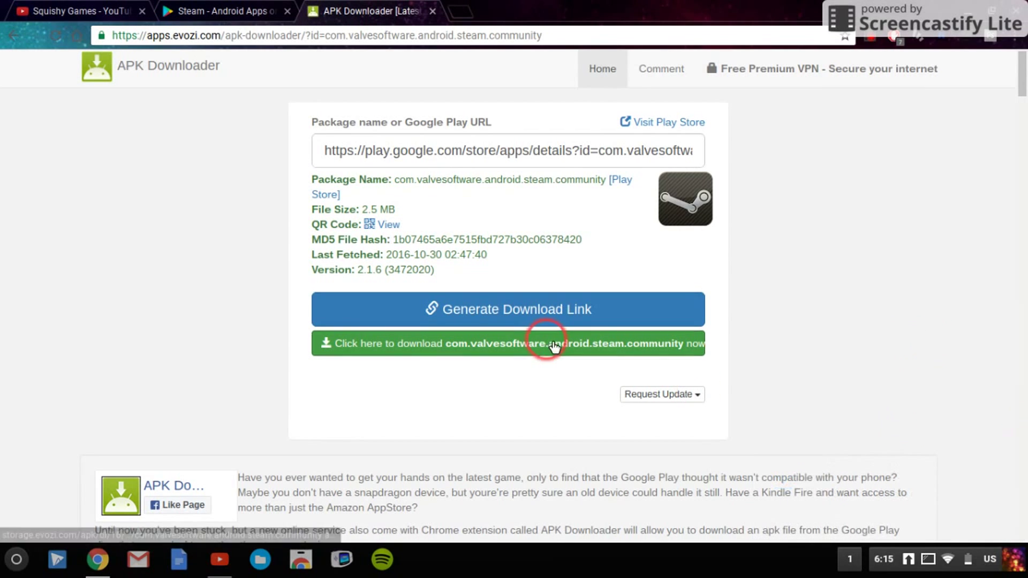
# Launch twerk from All Apps in the Chrome OS launcher.
pyautogui.click(16, 560)
pyautogui.click(662, 402)
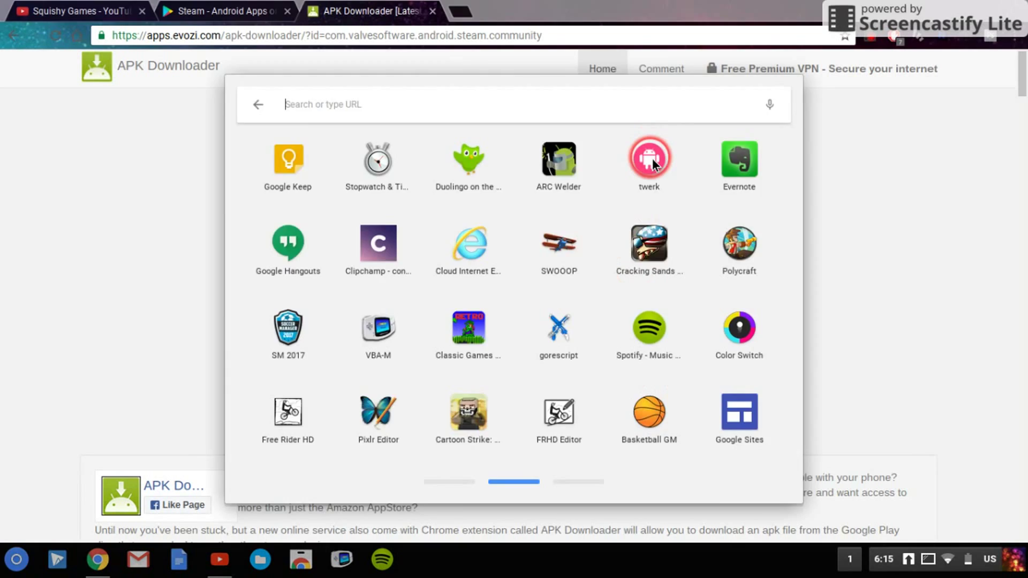
pyautogui.click(651, 158)
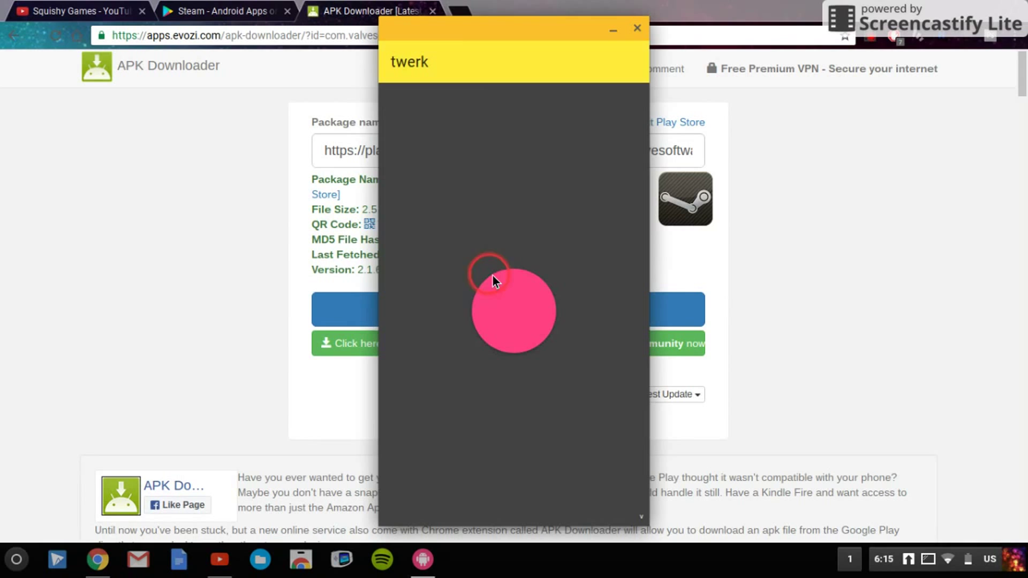
# Open twerk's file picker on Downloads to choose the Steam APK.
pyautogui.click(531, 306)
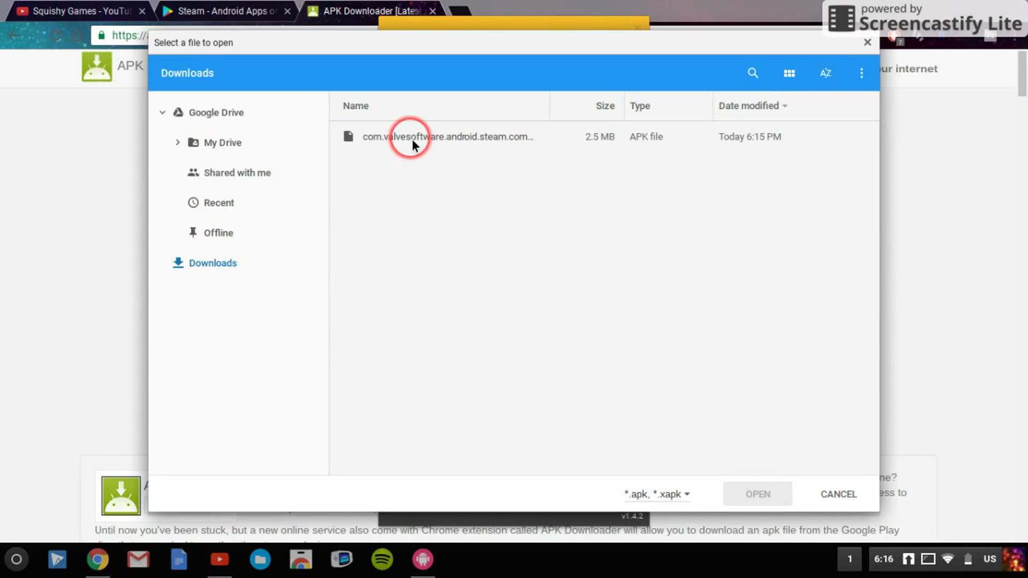
# Load the Steam APK, name the app Steam, keep the Tablet form factor, and start the build.
pyautogui.doubleClick(412, 141)
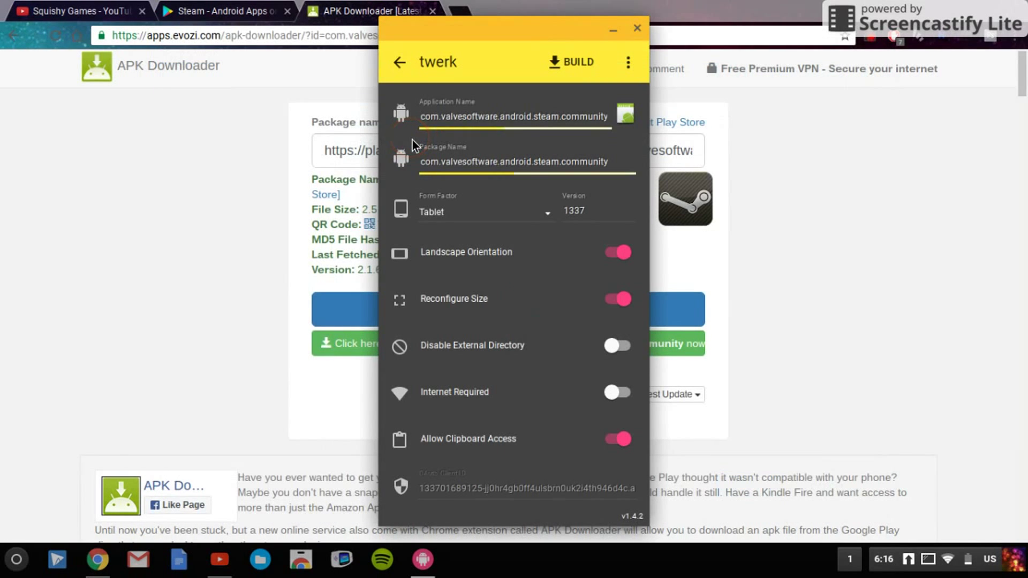
pyautogui.click(532, 116)
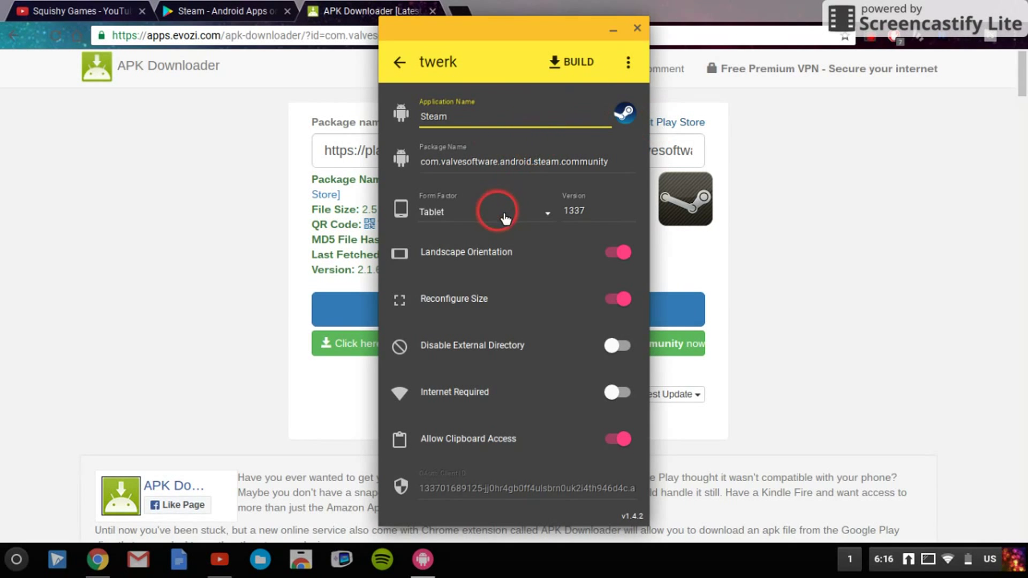
pyautogui.click(480, 220)
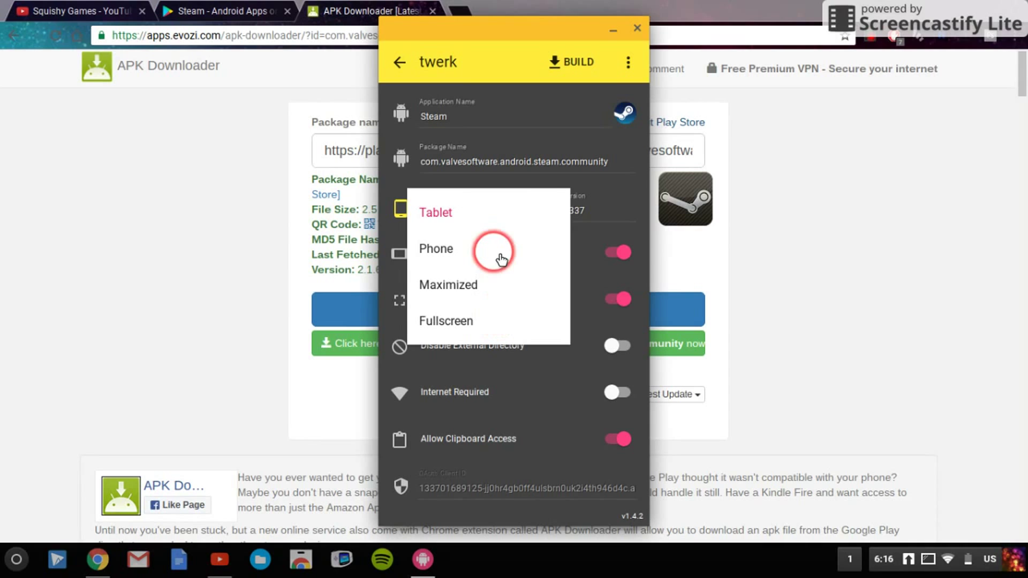
pyautogui.click(495, 212)
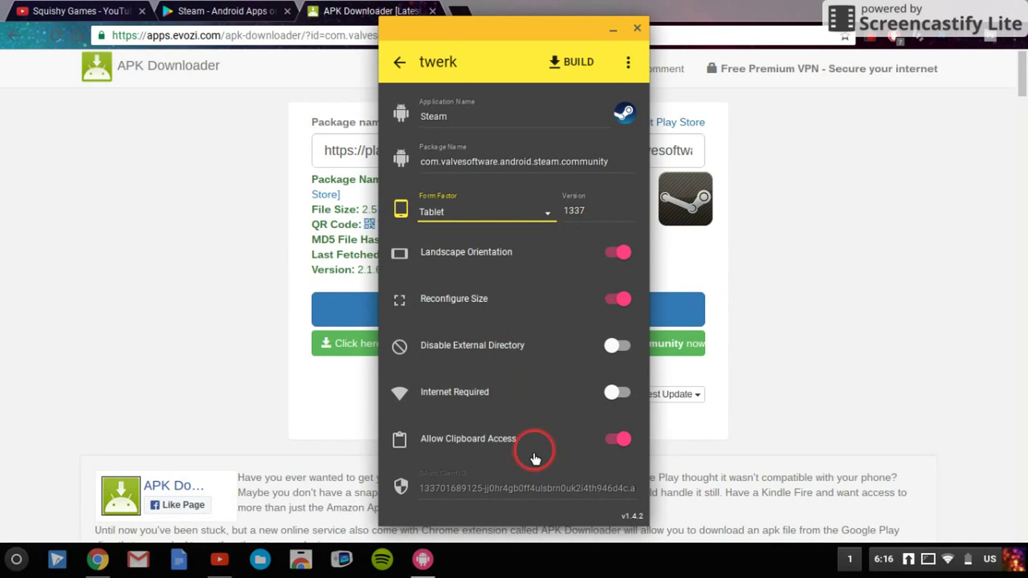
pyautogui.click(572, 62)
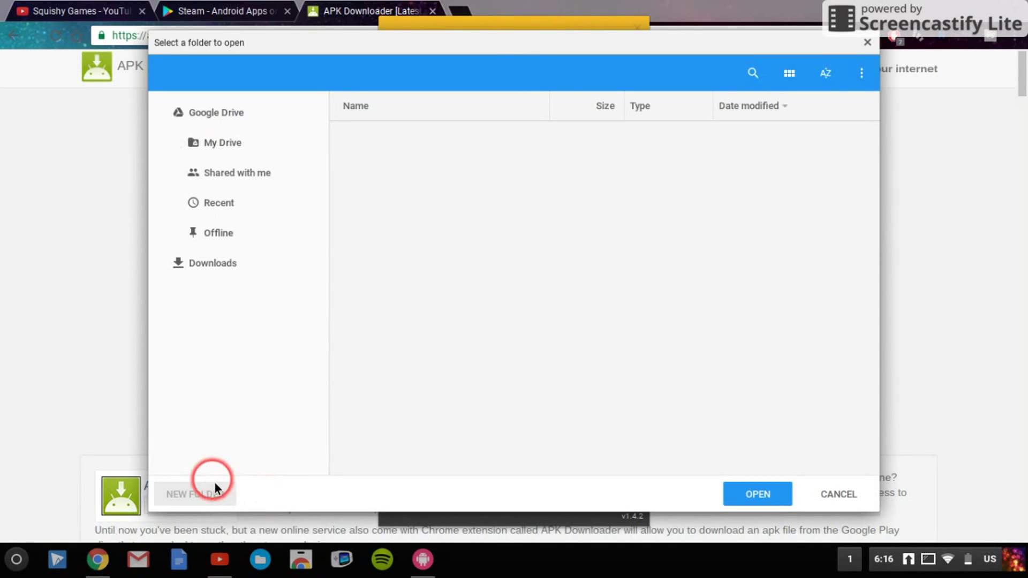
# Create a new folder named 'Steam' in Downloads.
pyautogui.click(212, 491)
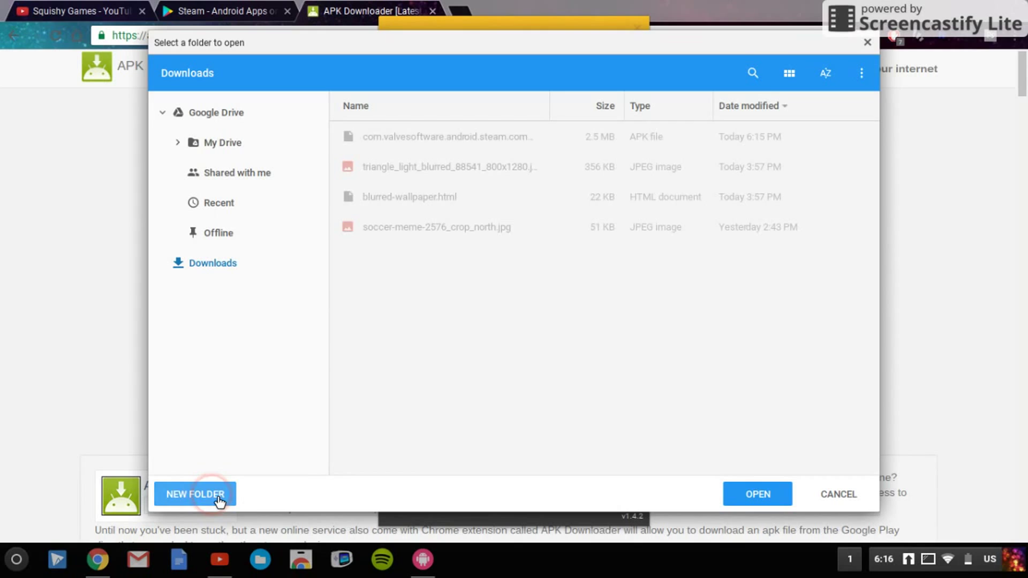
pyautogui.press('BackSpace')
pyautogui.write('S')
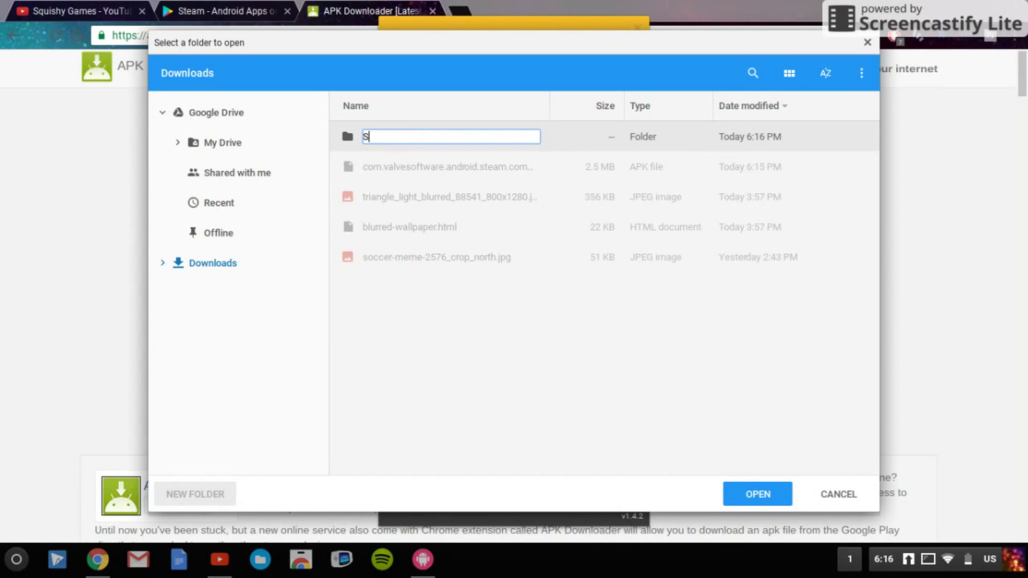
pyautogui.write('team')
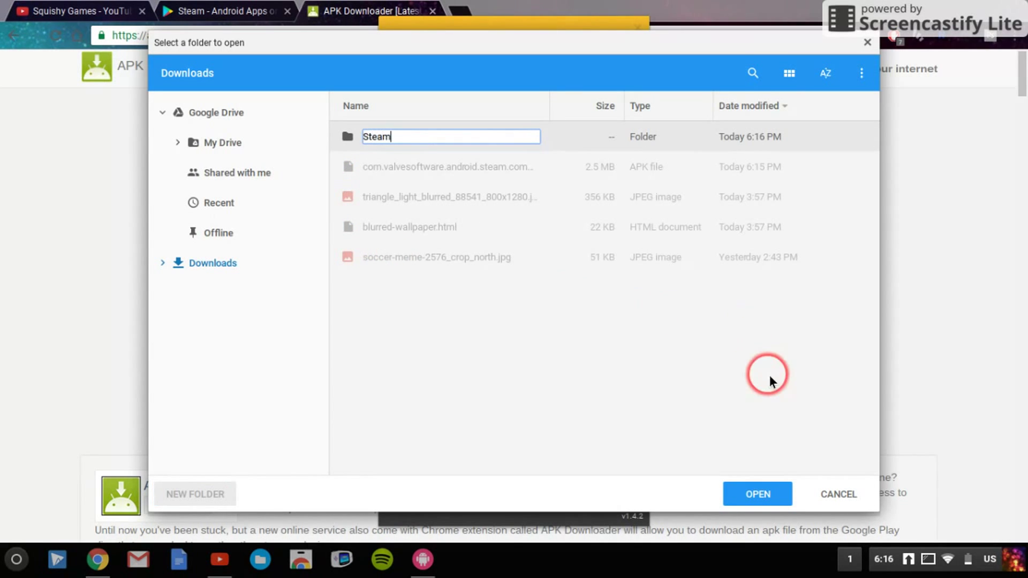
pyautogui.click(765, 496)
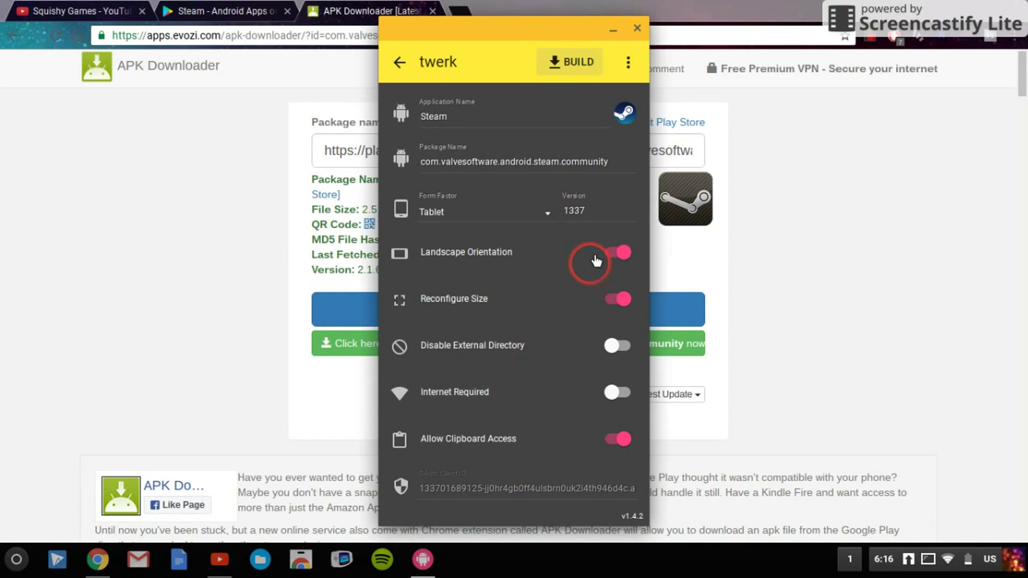
# Build the Steam app into the Steam folder.
pyautogui.click(583, 75)
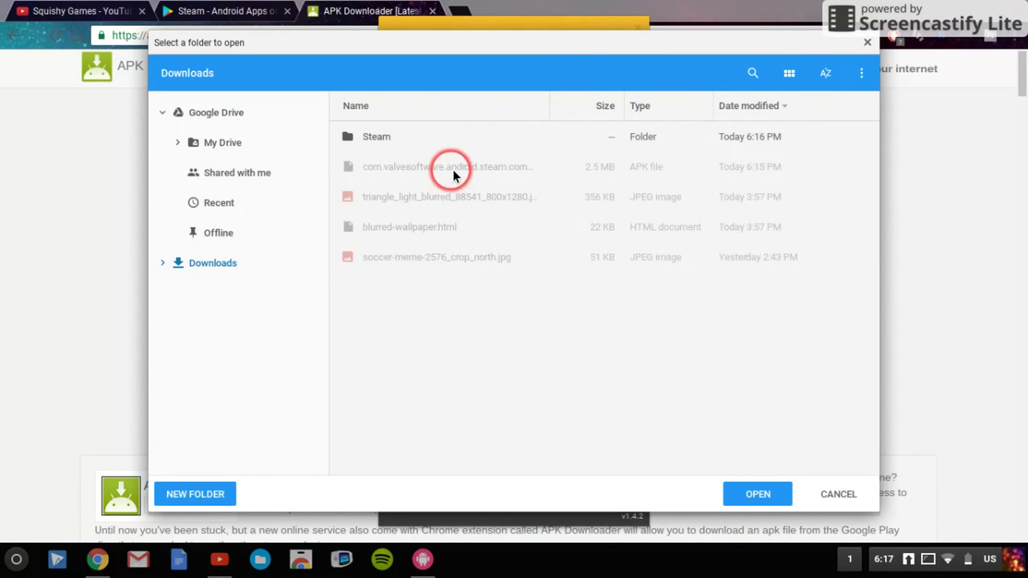
pyautogui.click(444, 138)
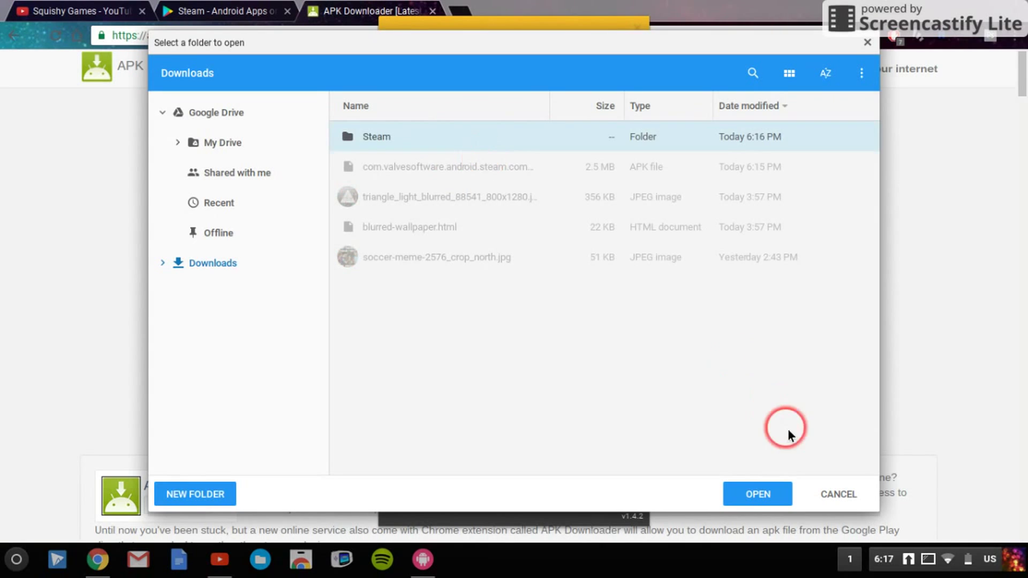
pyautogui.click(774, 498)
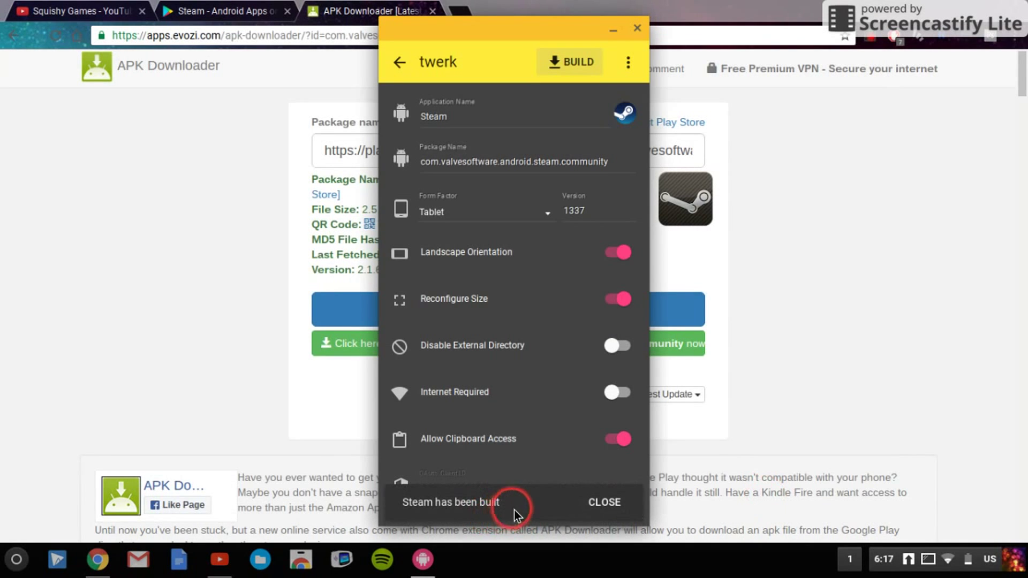
# Close the twerk window and the APK Downloader and Steam Play Store tabs.
pyautogui.click(637, 27)
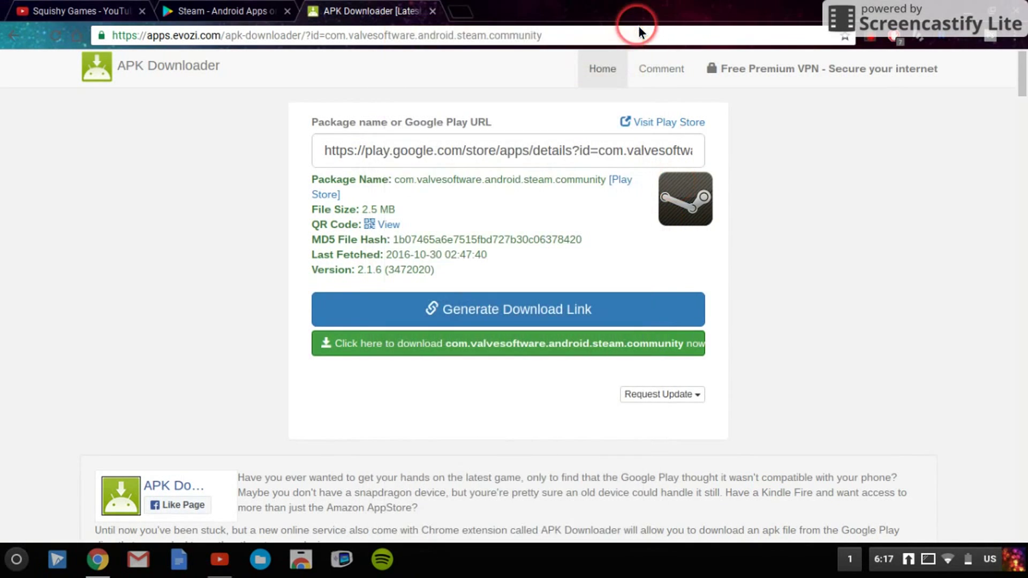
pyautogui.click(431, 11)
pyautogui.click(287, 11)
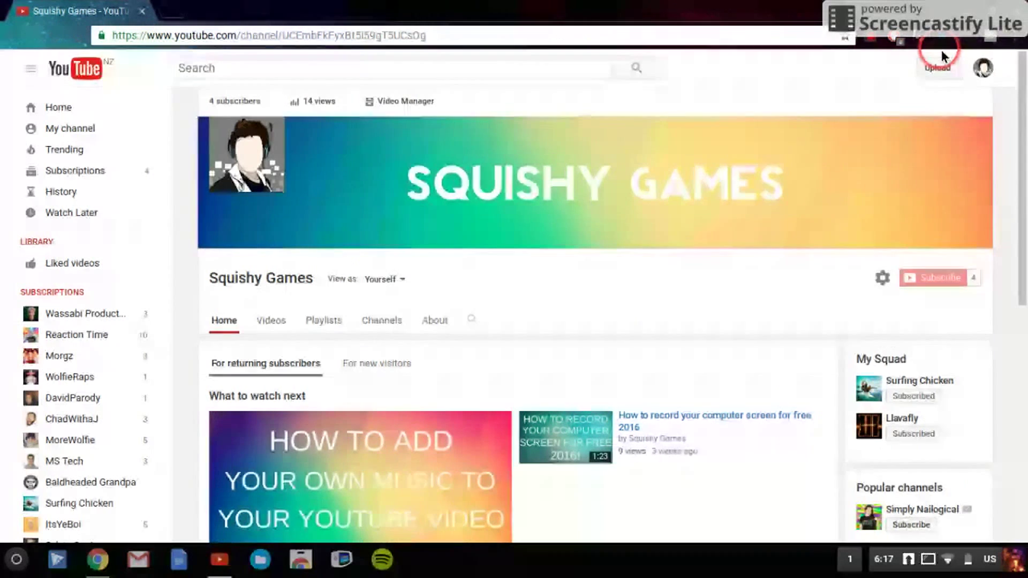
# Open the Extensions page from Chrome's More tools menu.
pyautogui.click(1011, 37)
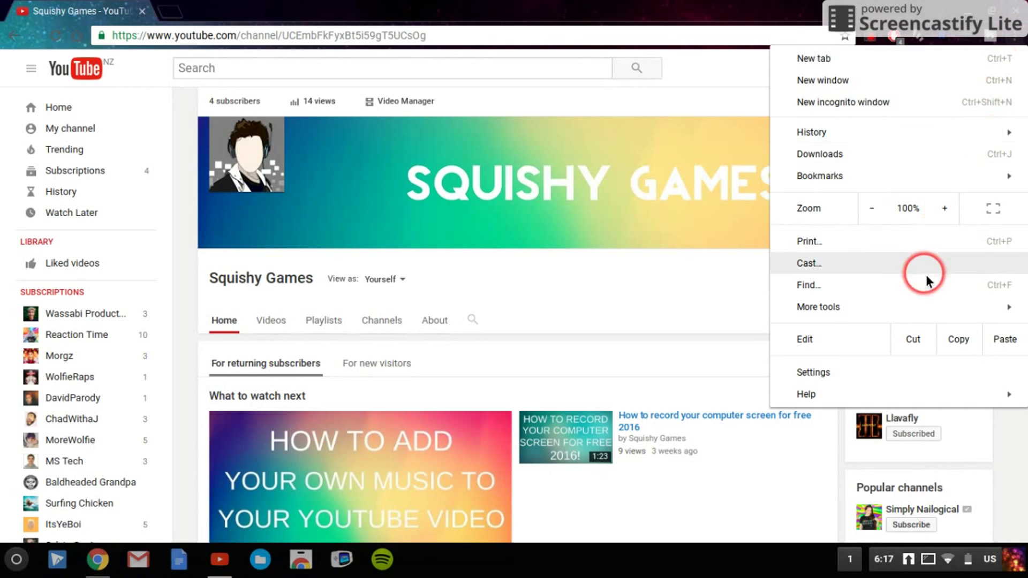
pyautogui.moveTo(924, 305)
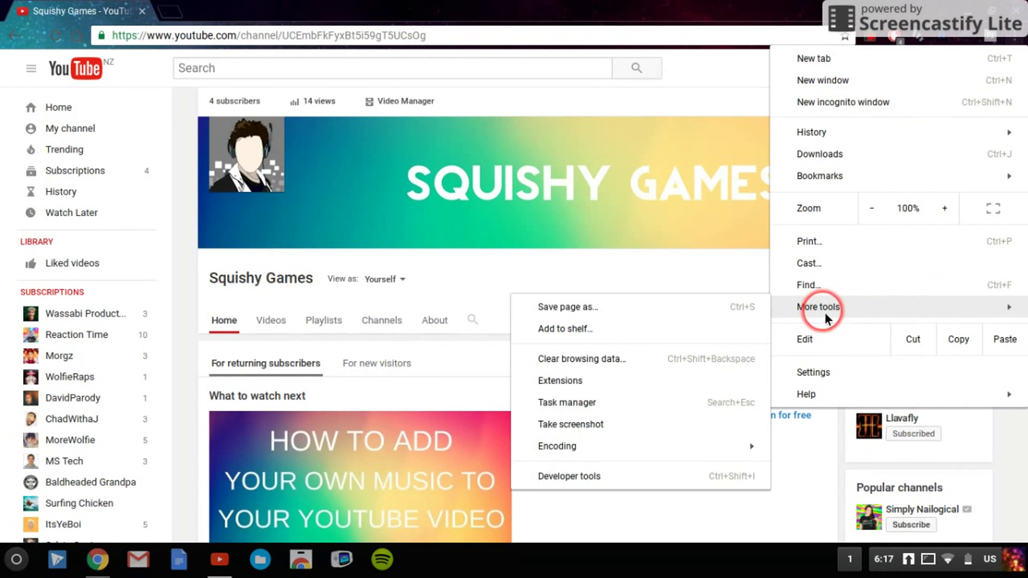
pyautogui.click(670, 393)
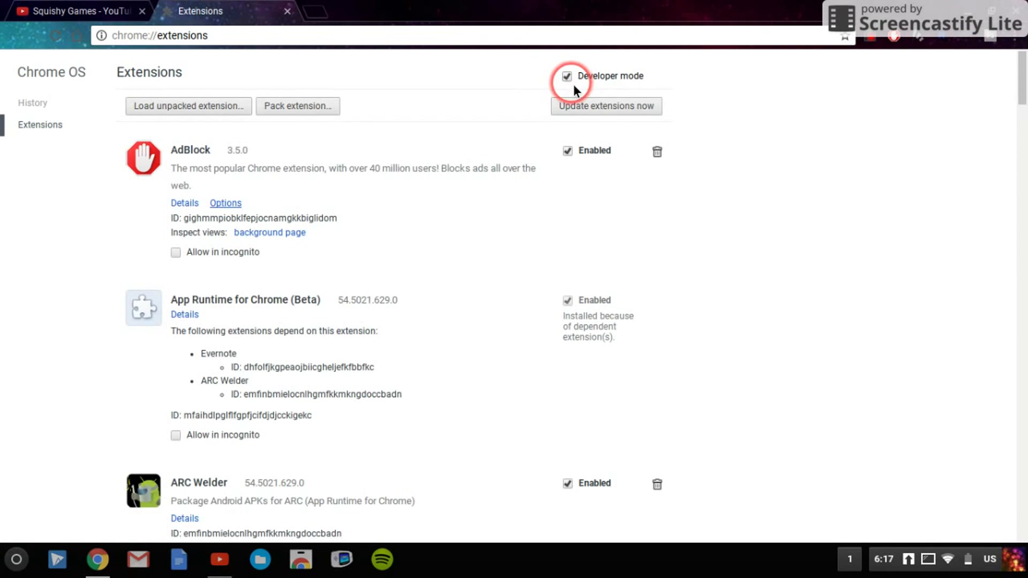
# Load Downloads/Steam's com.valvesoftware folder as an unpacked extension.
pyautogui.click(206, 107)
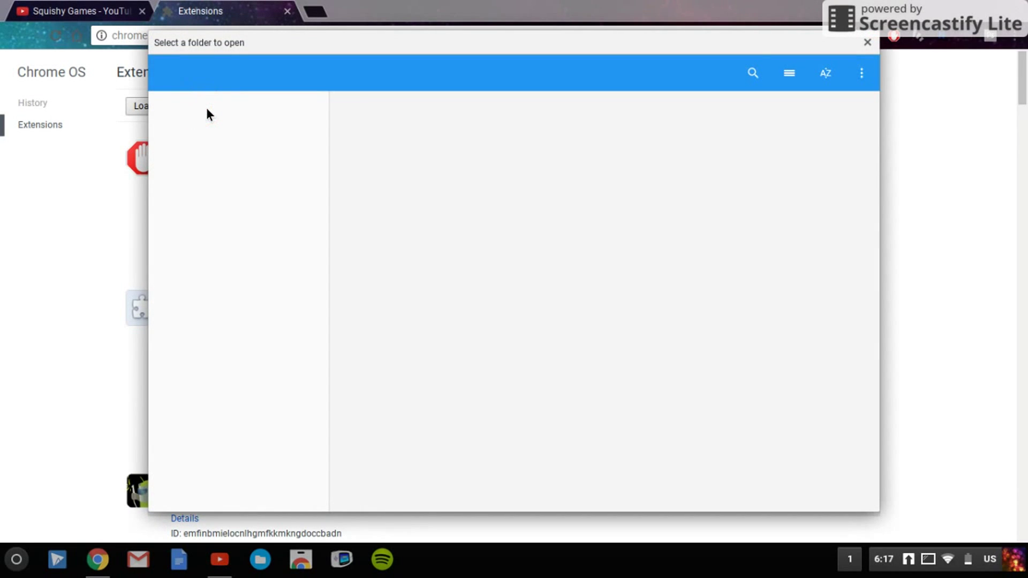
pyautogui.click(326, 118)
pyautogui.click(209, 144)
pyautogui.click(287, 108)
pyautogui.click(523, 147)
pyautogui.click(384, 280)
pyautogui.click(358, 367)
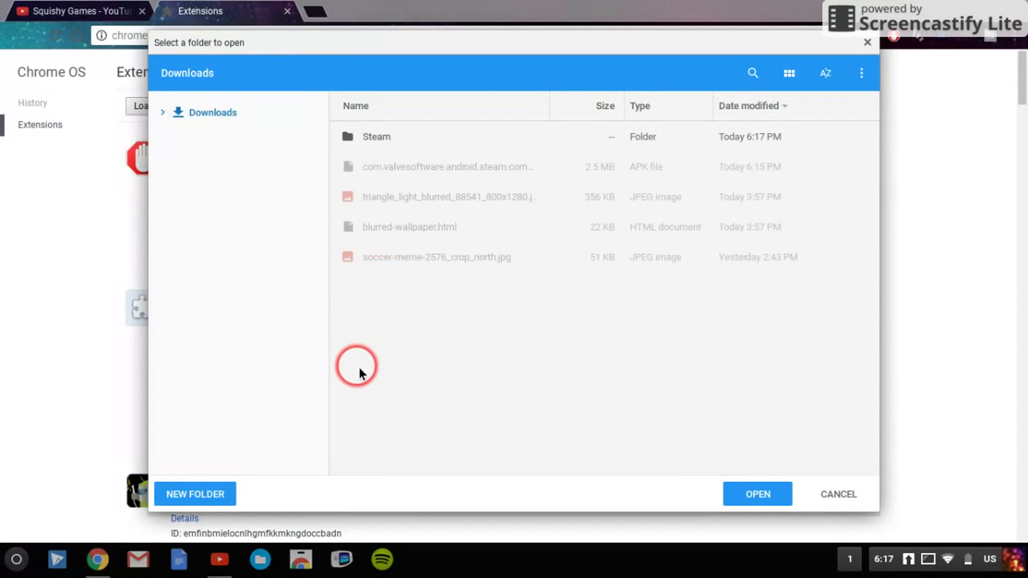
pyautogui.click(502, 98)
pyautogui.doubleClick(480, 126)
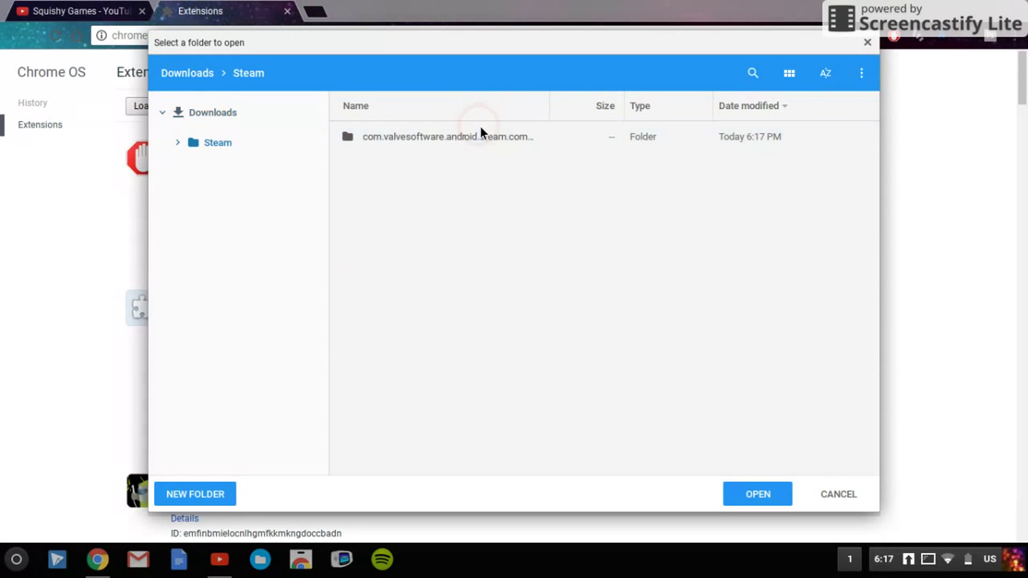
pyautogui.click(476, 142)
pyautogui.click(739, 495)
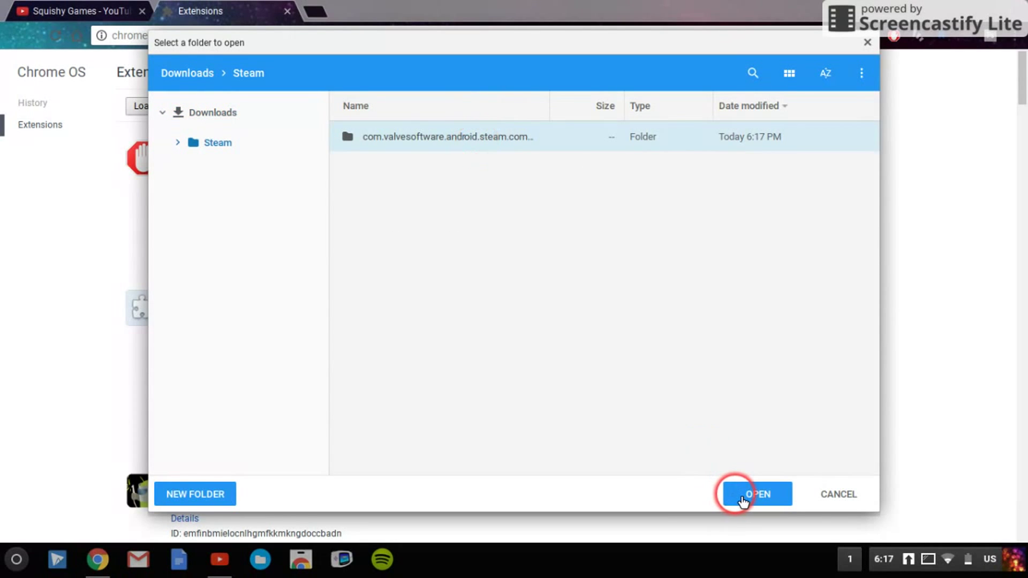
pyautogui.click(739, 495)
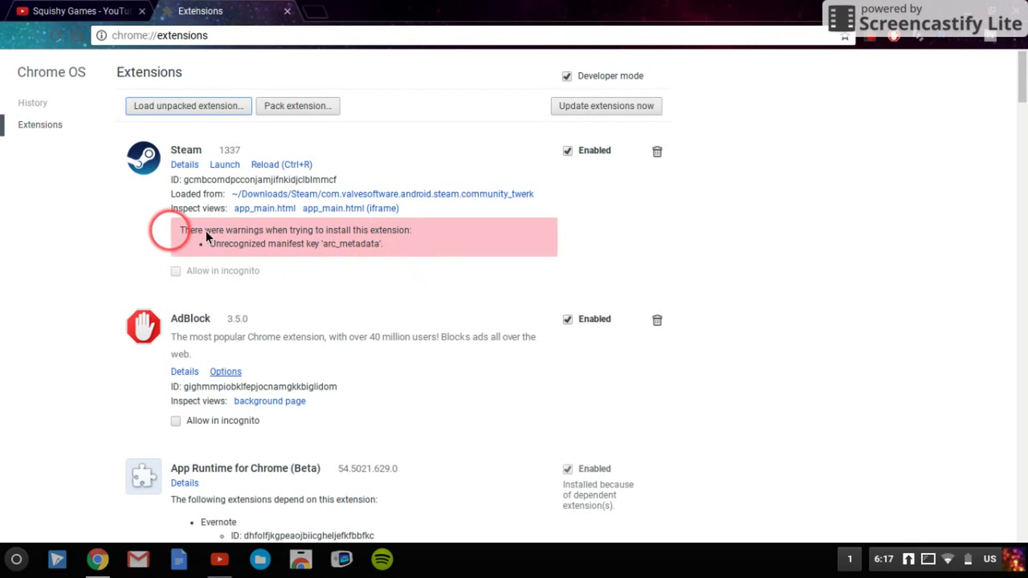
# Launch the Steam extension from its entry on the Extensions page.
pyautogui.click(225, 164)
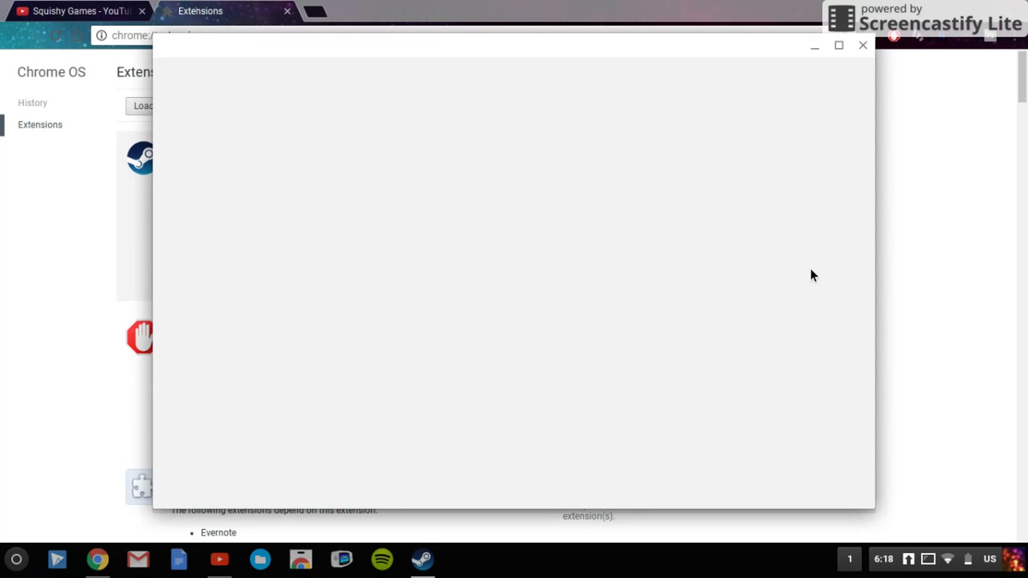
# Wait for Steam's Sign In screen, focusing then unfocusing the username field.
pyautogui.moveTo(548, 110)
pyautogui.mouseDown()
pyautogui.moveTo(666, 238)
pyautogui.moveTo(690, 233)
pyautogui.mouseUp()
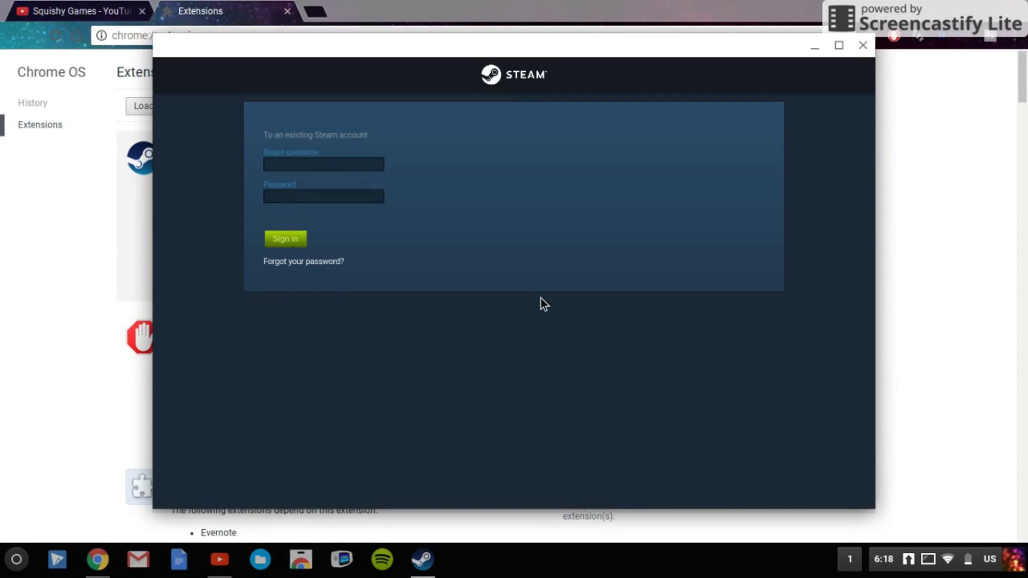
pyautogui.moveTo(402, 213)
pyautogui.mouseDown()
pyautogui.moveTo(364, 188)
pyautogui.moveTo(369, 180)
pyautogui.mouseUp()
pyautogui.moveTo(629, 210); pyautogui.dragTo(616, 221)
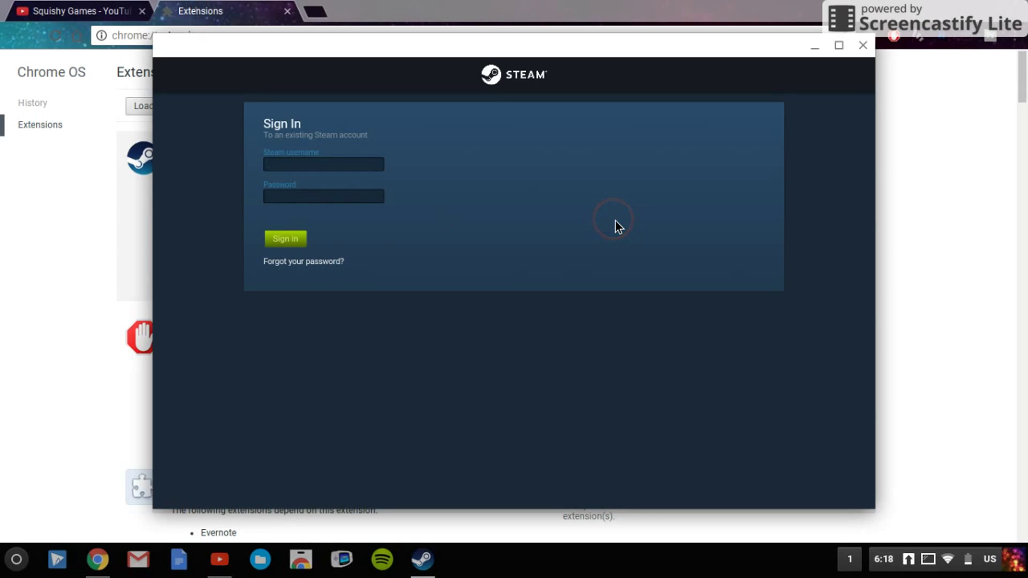